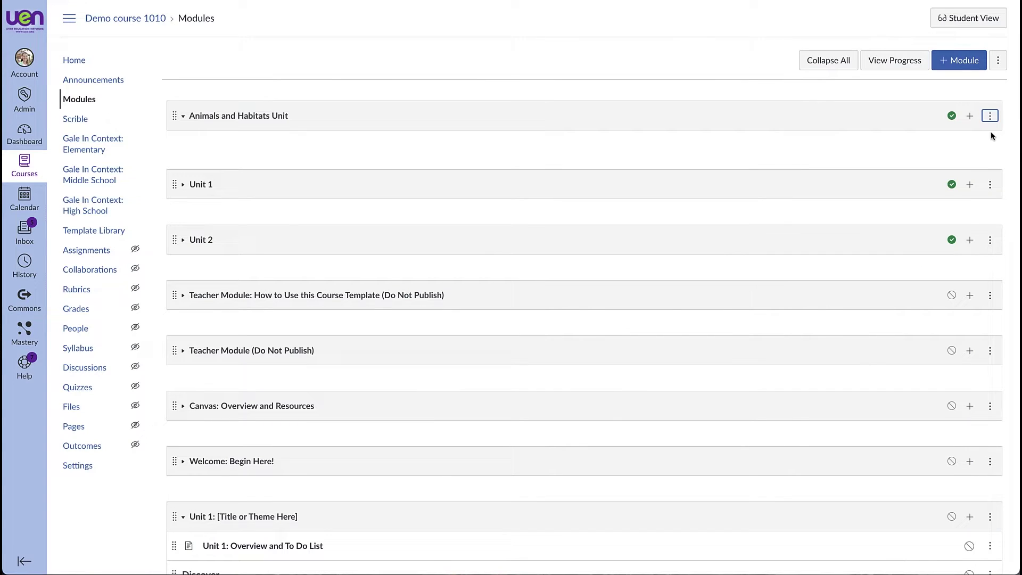
Create an assignment named 'Animal Reports' in the Animals and Habitats Unit and open it.
left_click(973, 117)
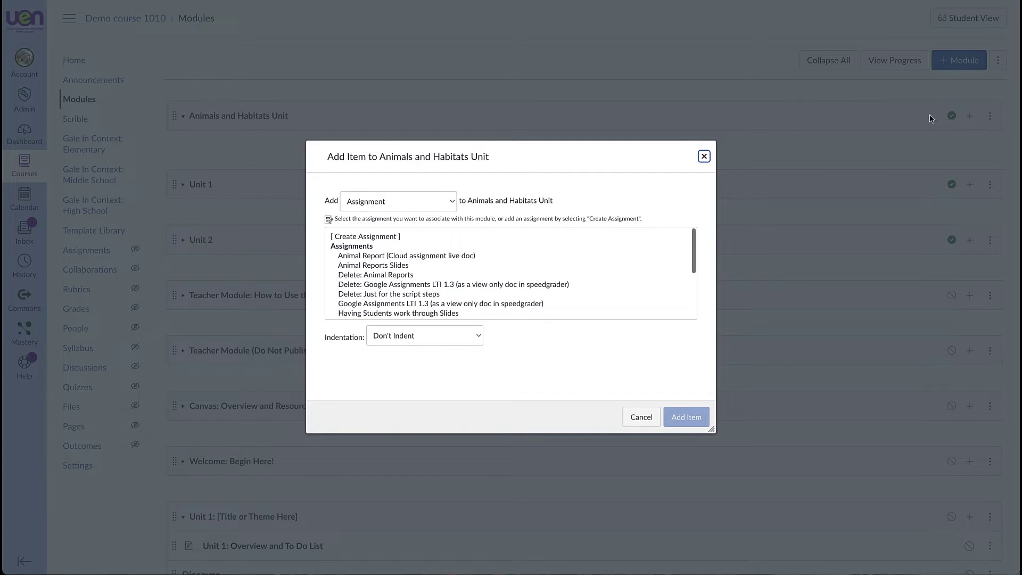
left_click(389, 238)
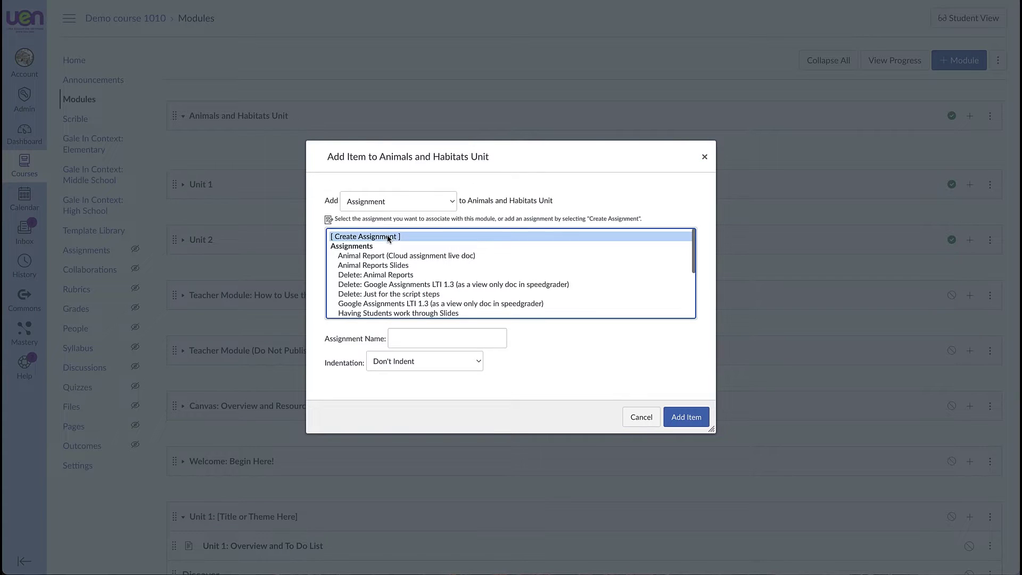
left_click(415, 337)
type("Animal Reports")
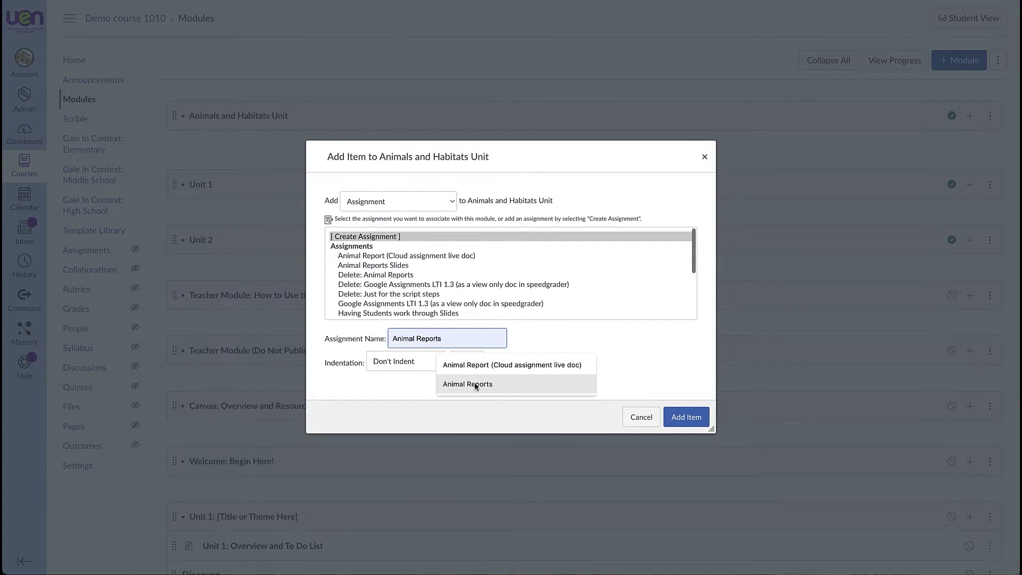
left_click(476, 385)
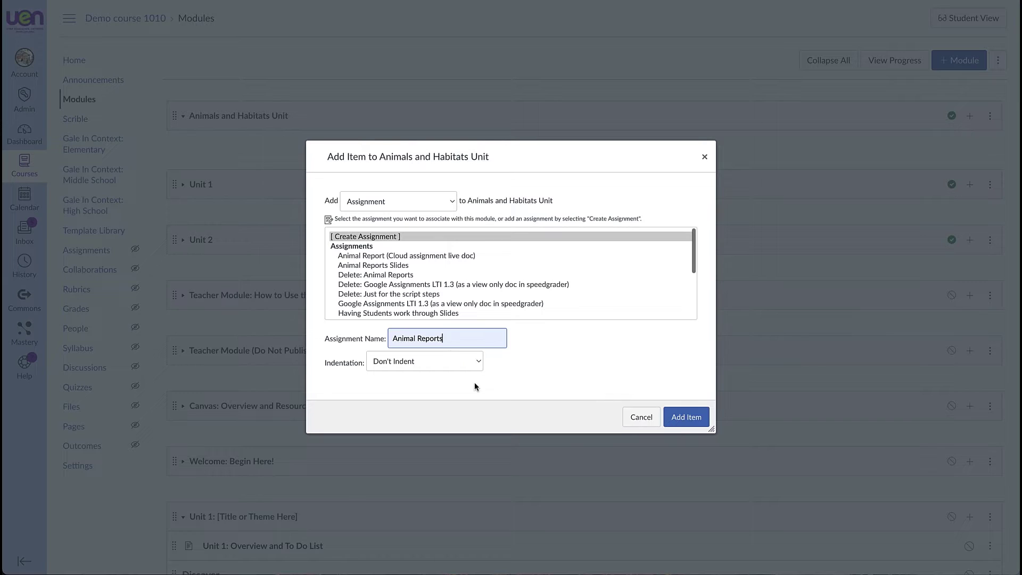
left_click(687, 417)
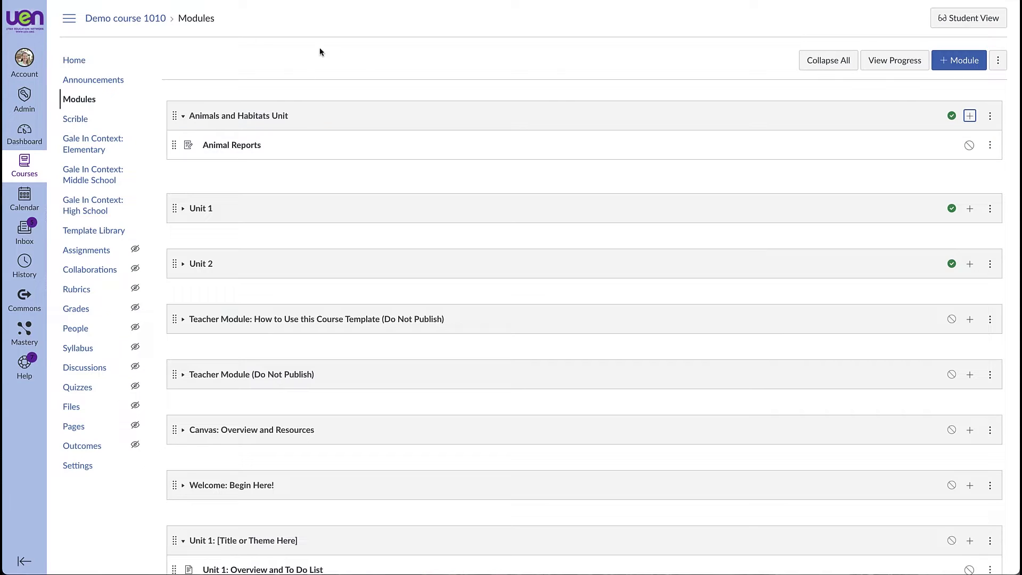
left_click(247, 148)
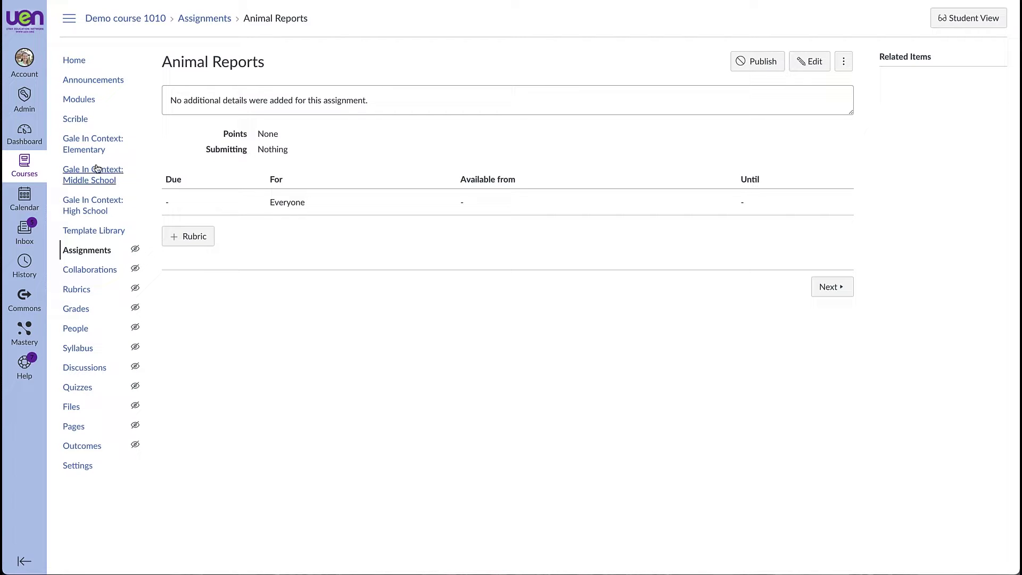
Reuse the Report rubric from Demo course 1010 (two criteria, 10 points) on Animal Reports.
left_click(206, 239)
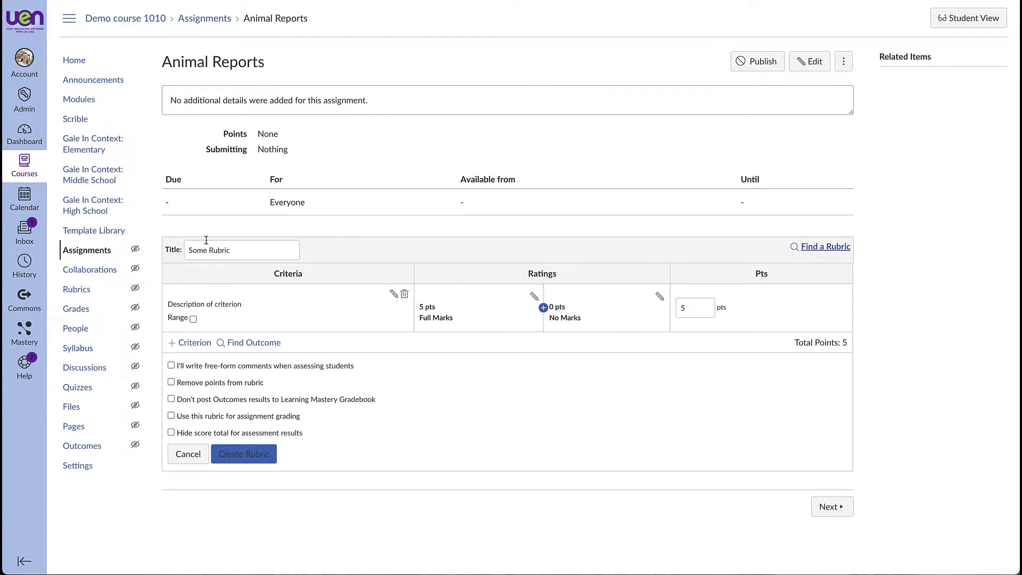
left_click(811, 249)
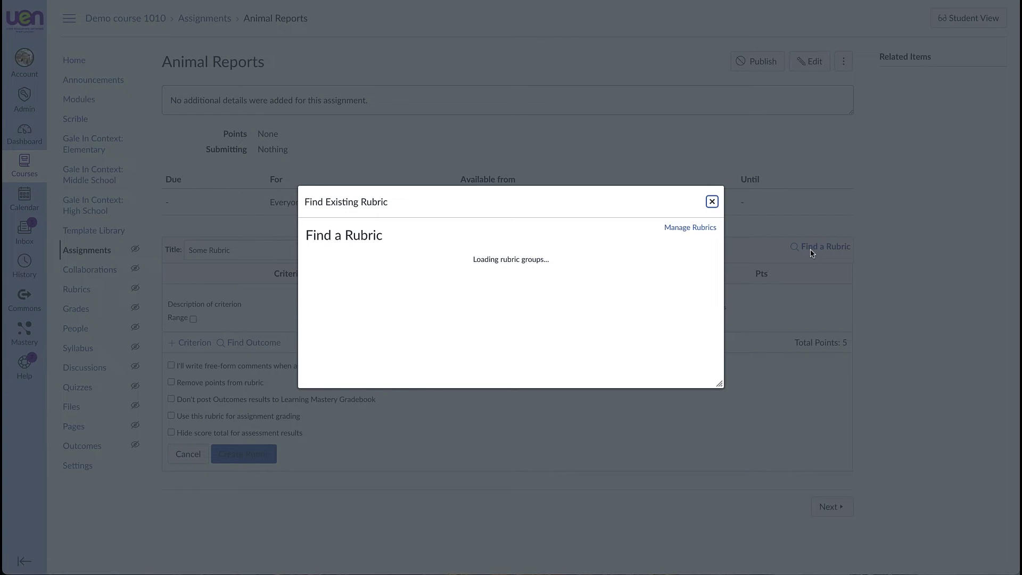
scroll(397, 298, "down", 10)
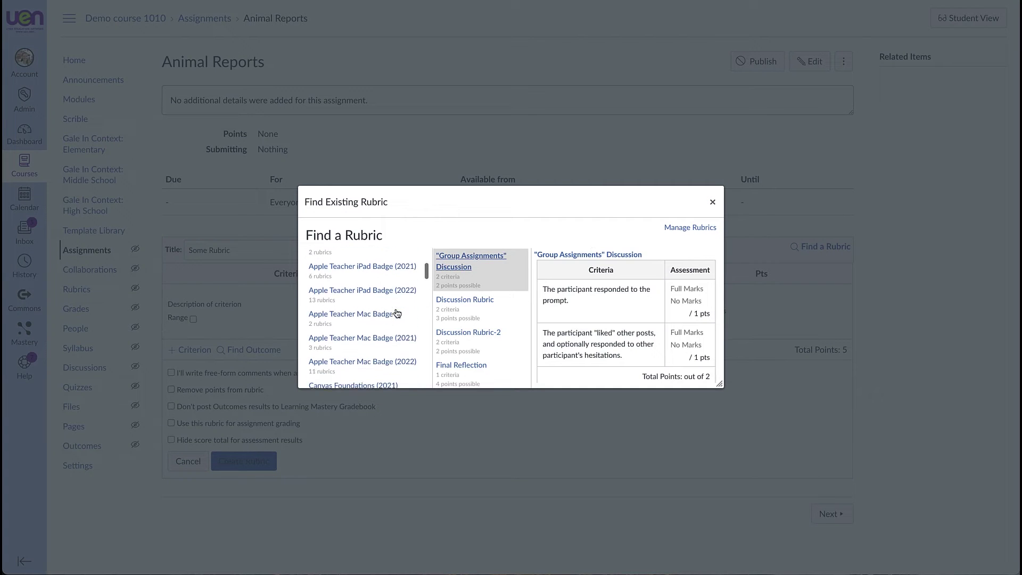
left_click(358, 288)
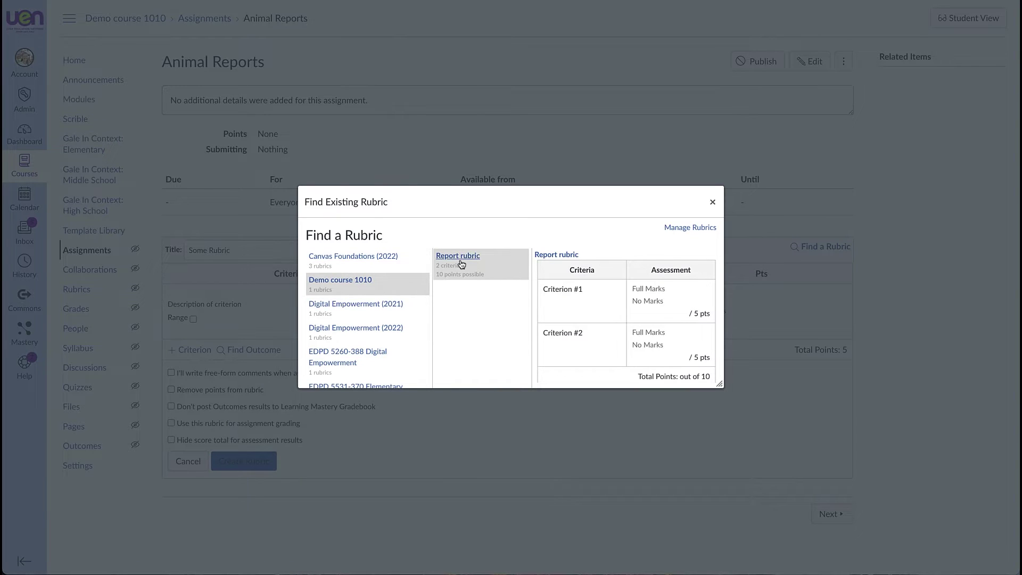
scroll(604, 322, "down", 1)
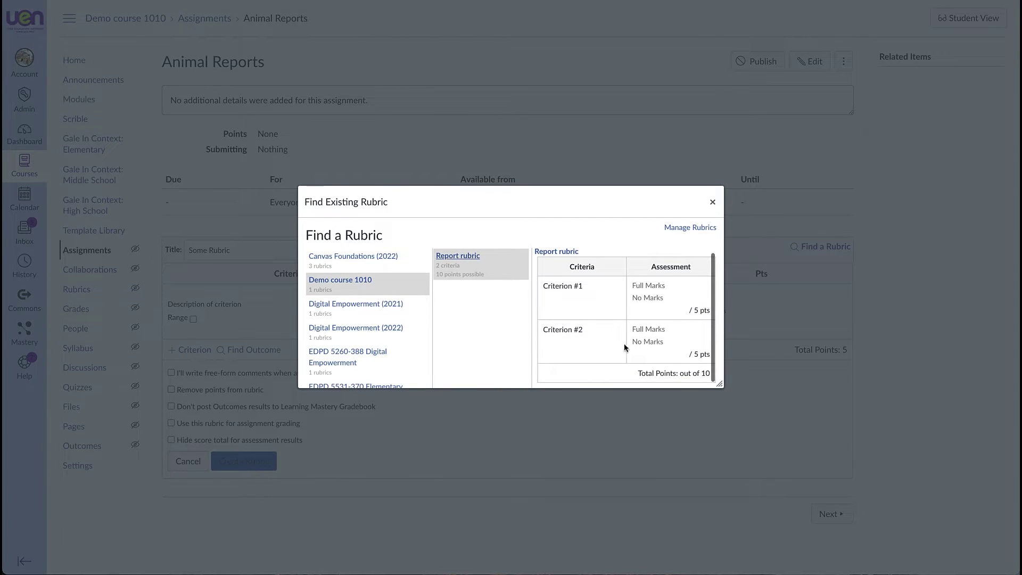
scroll(569, 333, "down", 2)
scroll(500, 334, "down", 1)
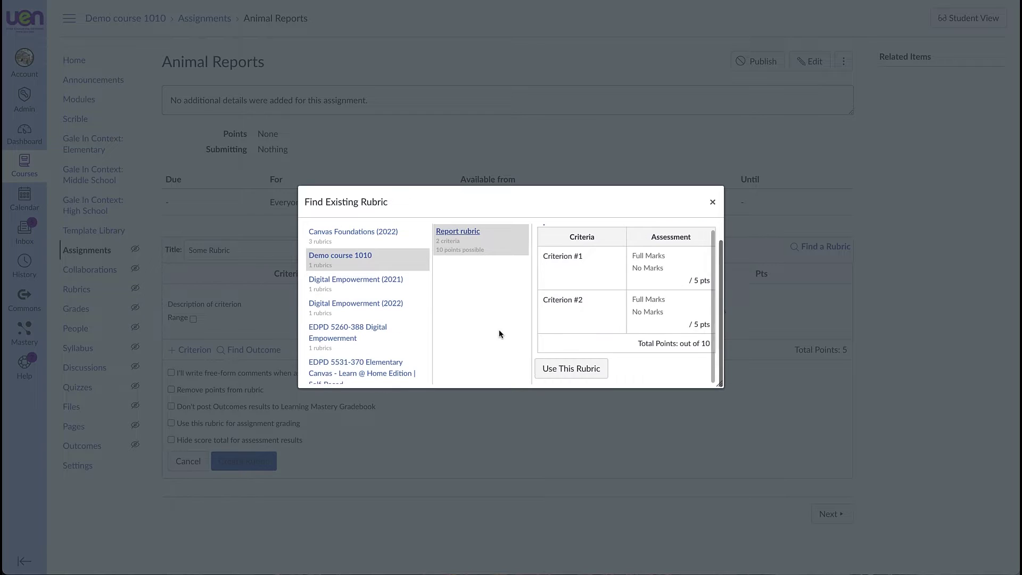
left_click(568, 368)
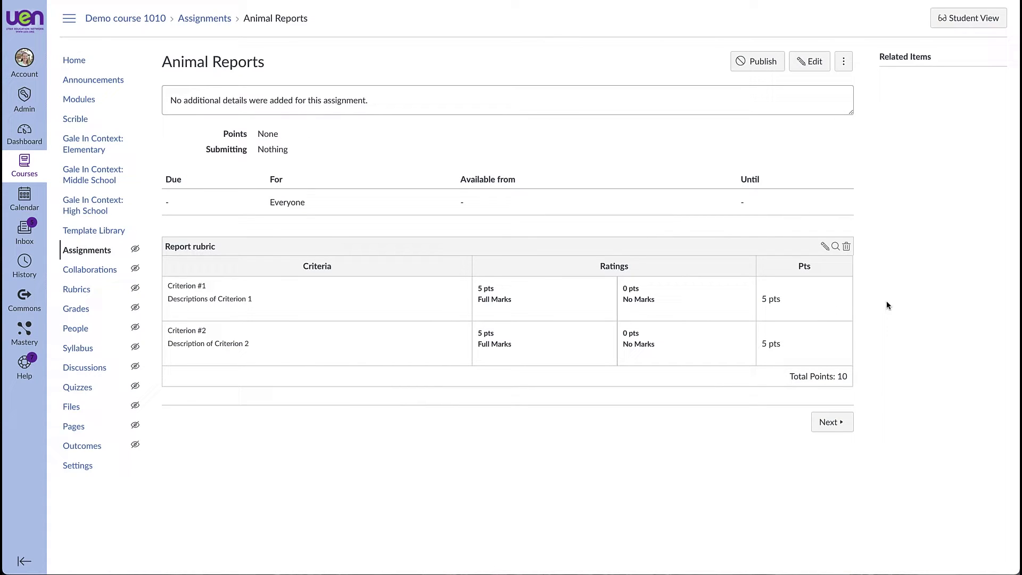
Edit Animal Reports and enter 'Instructions here' as the assignment description.
left_click(810, 62)
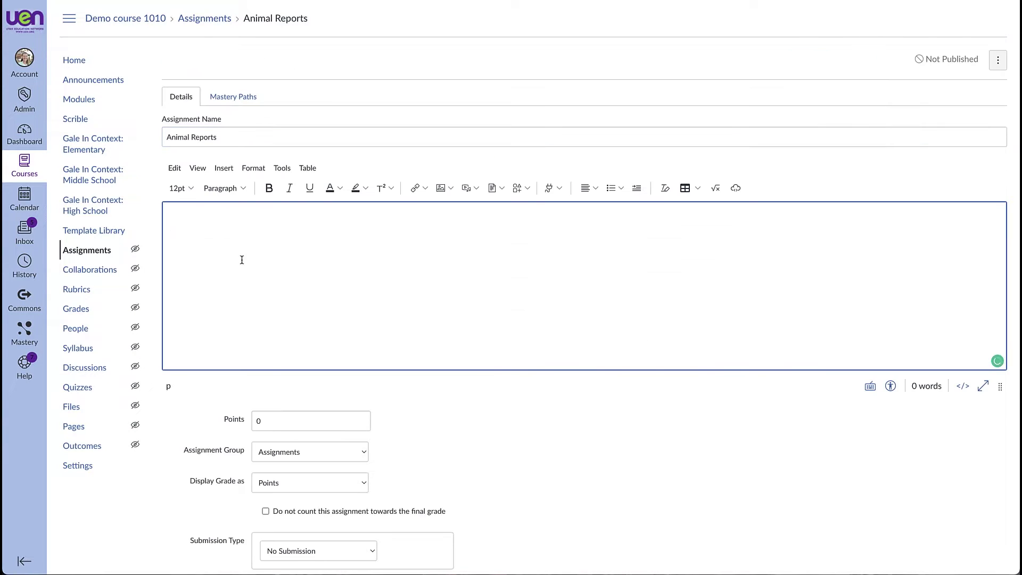
type("Instructions here.")
scroll(240, 412, "down", 1)
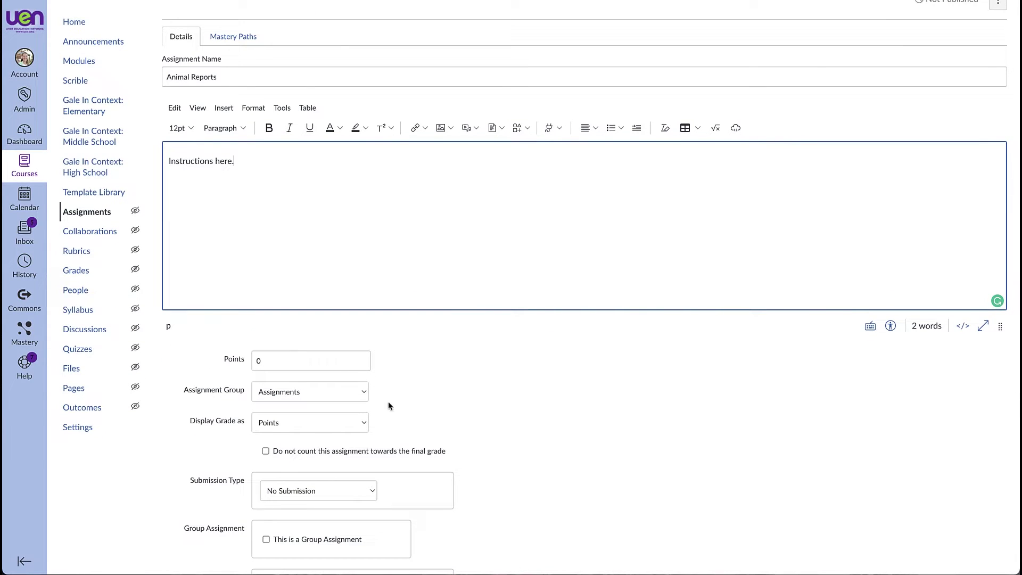
scroll(499, 421, "down", 3)
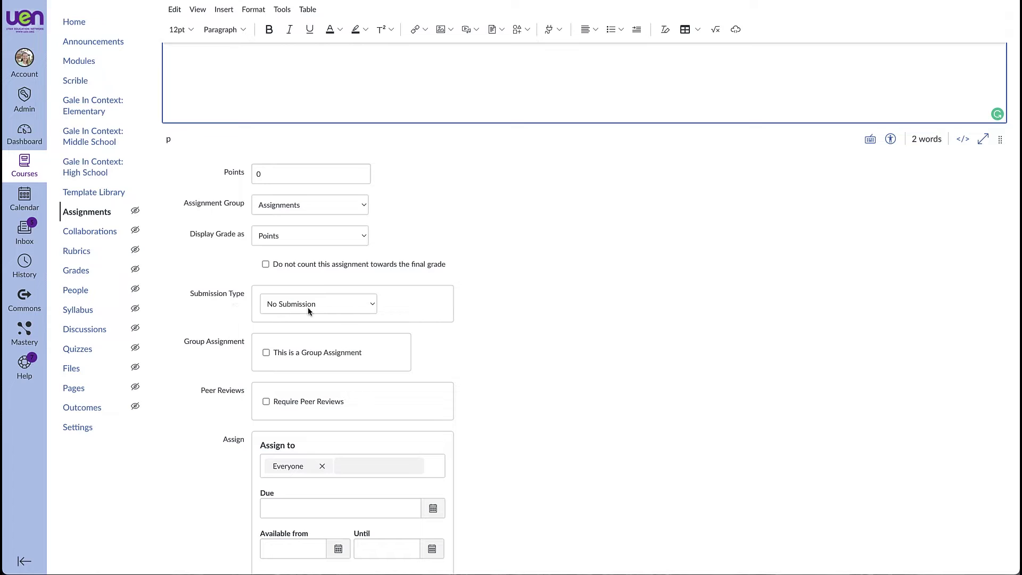
Set submission type to External Tool and pick Google Assignments (LTI 1.3) from the tool list.
left_click(373, 308)
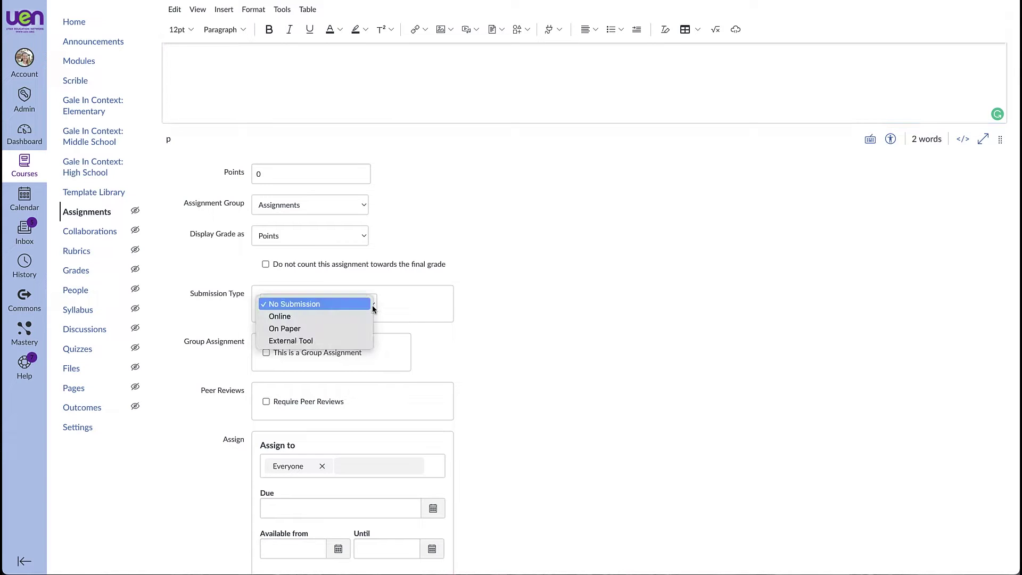
left_click(301, 340)
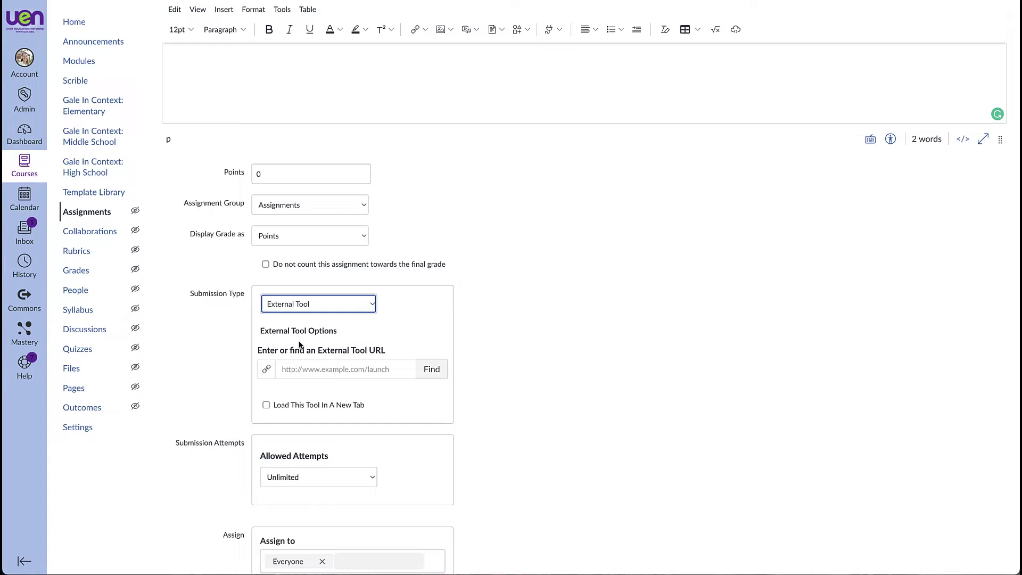
left_click(432, 370)
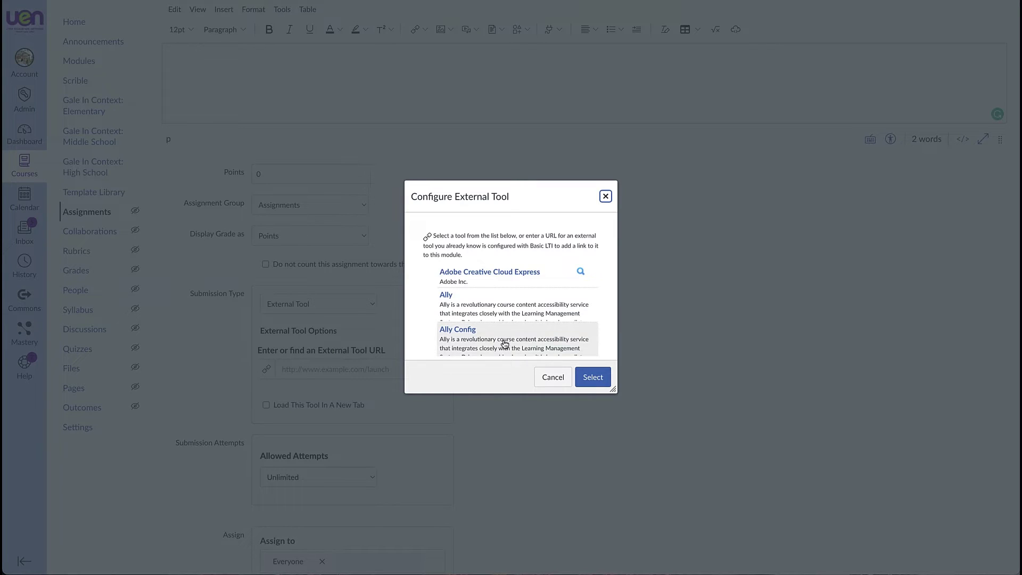
scroll(505, 343, "down", 10)
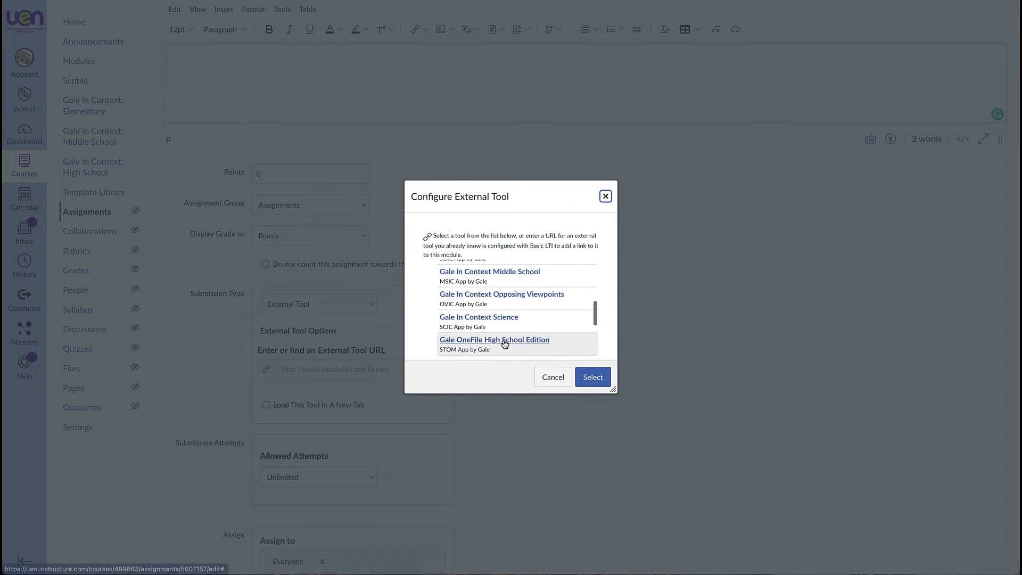
scroll(505, 343, "down", 5)
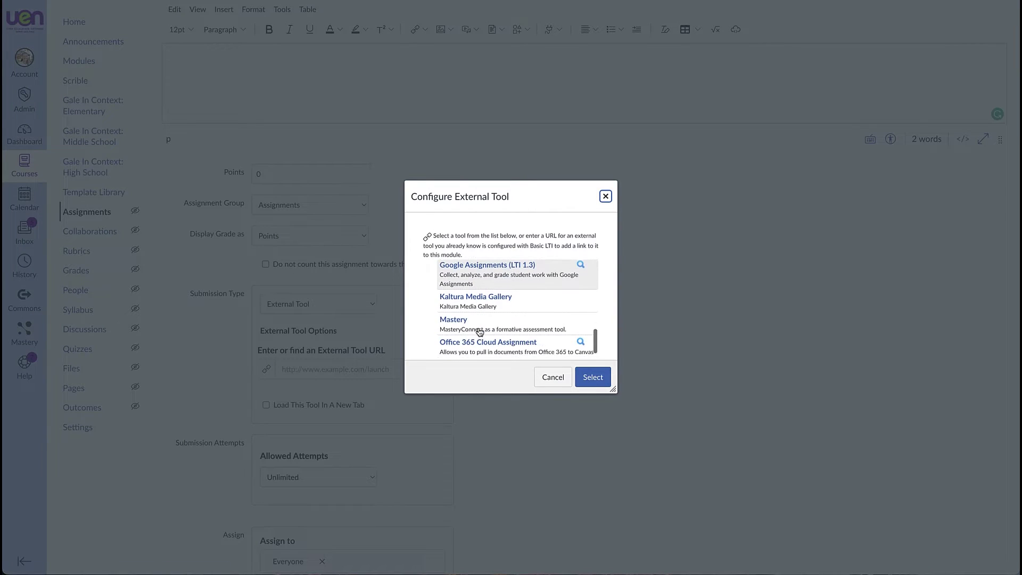
scroll(511, 301, "up", 1)
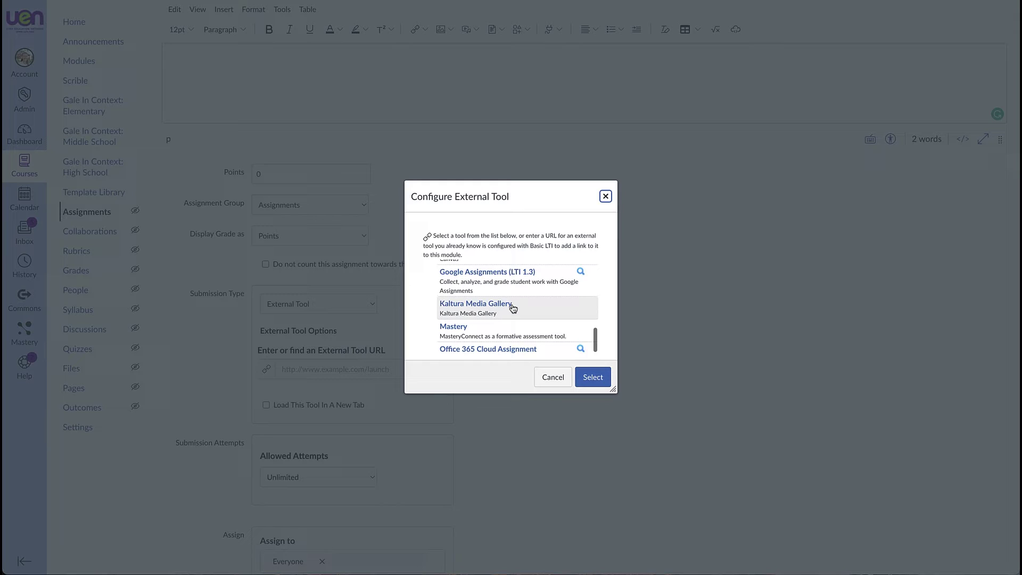
left_click(498, 288)
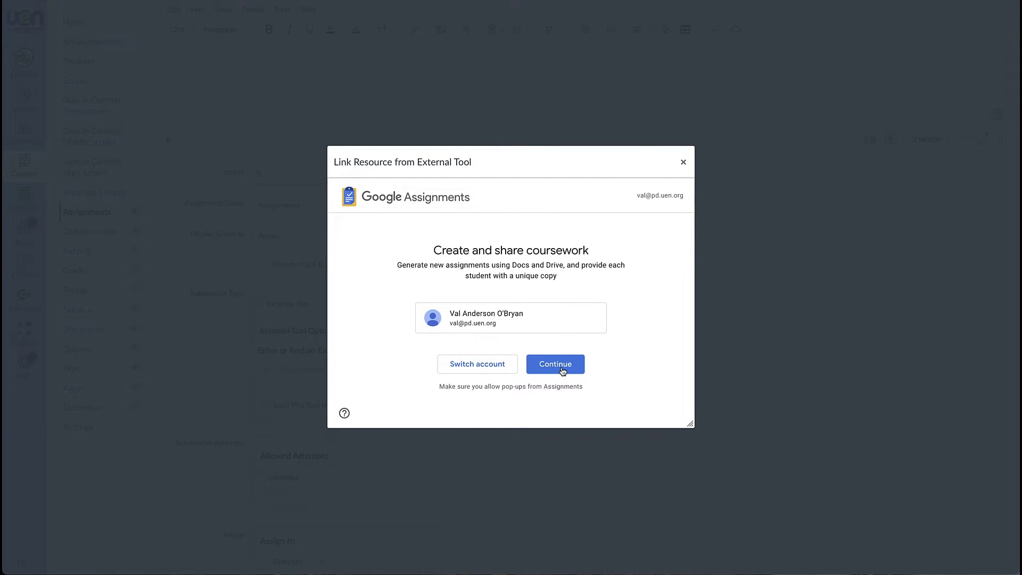
Attach the '3rd Grade Animal Reports' Drive presentation so every student gets a copy.
left_click(555, 364)
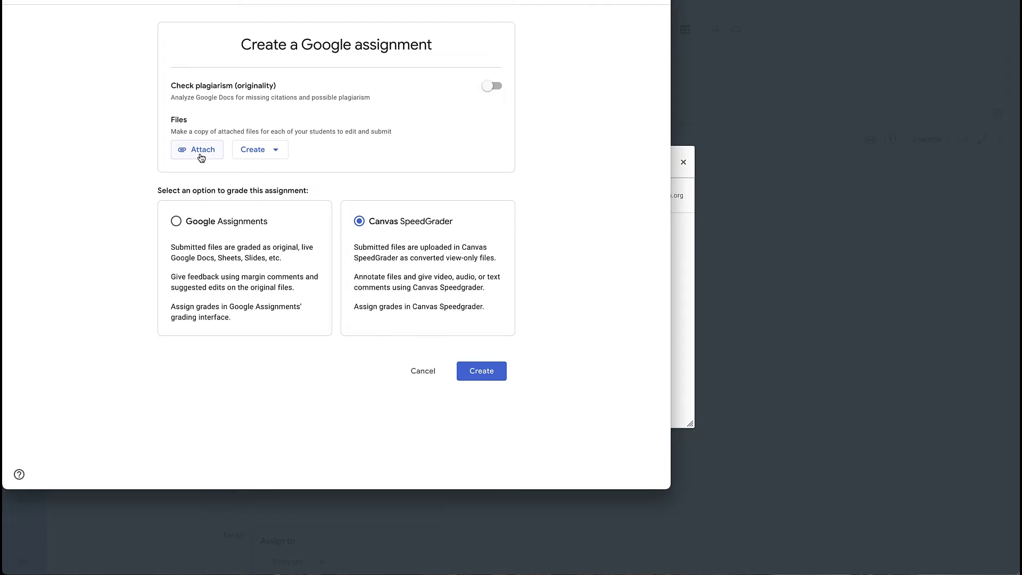
left_click(201, 156)
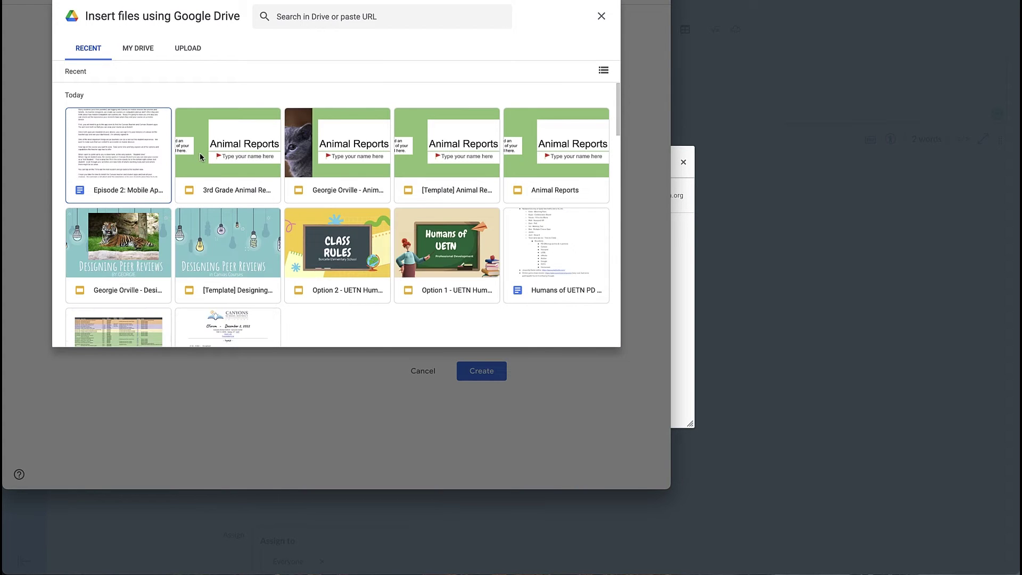
left_click(241, 161)
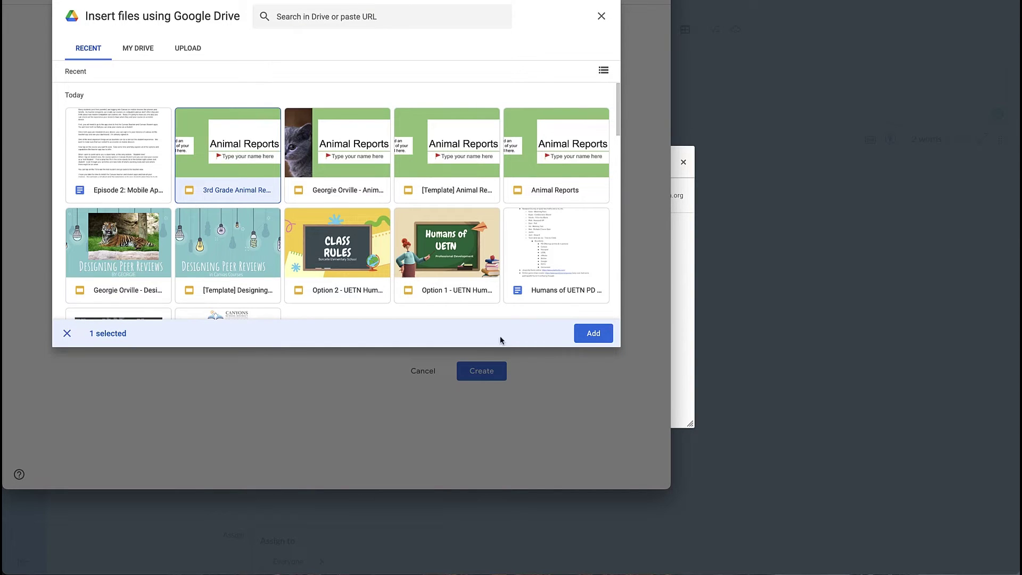
left_click(593, 334)
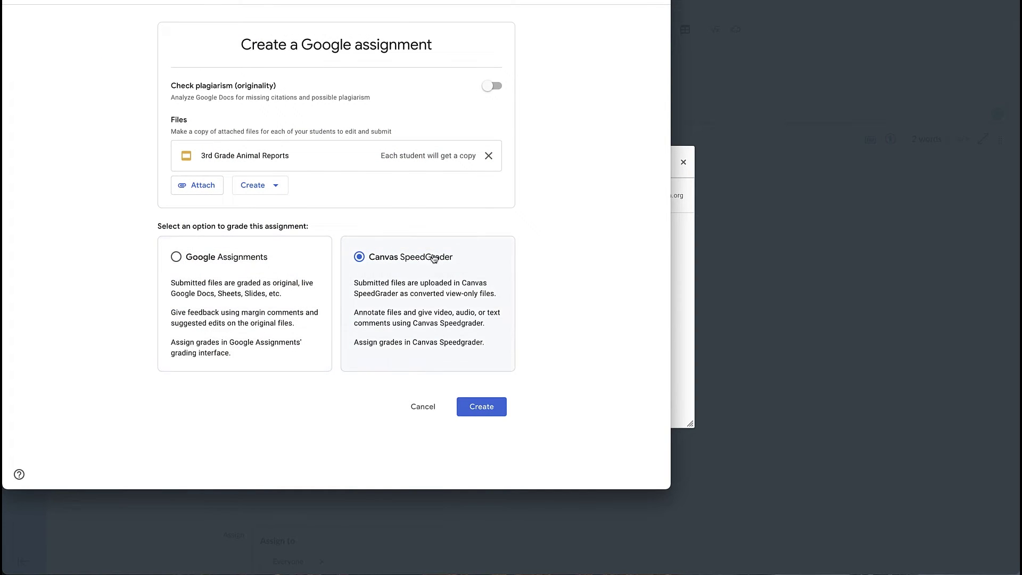
Keep grading in Canvas SpeedGrader and create the Google assignment.
left_click(176, 258)
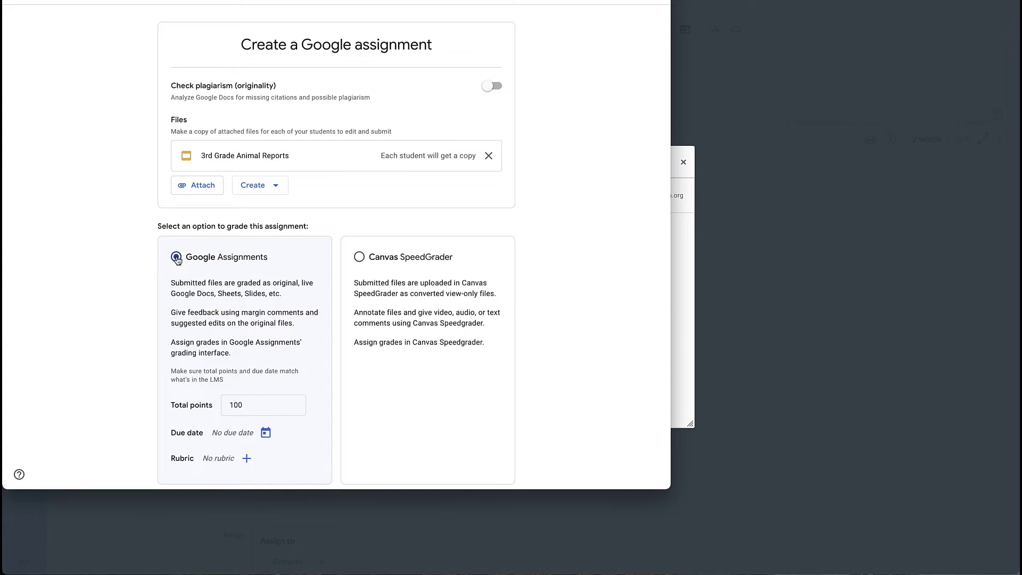
left_click(359, 258)
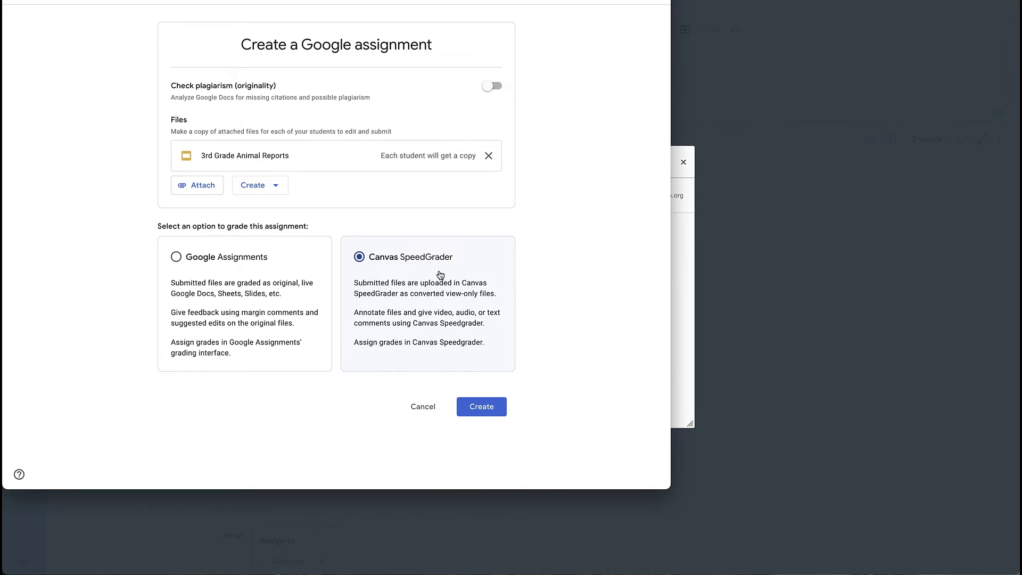
left_click(488, 407)
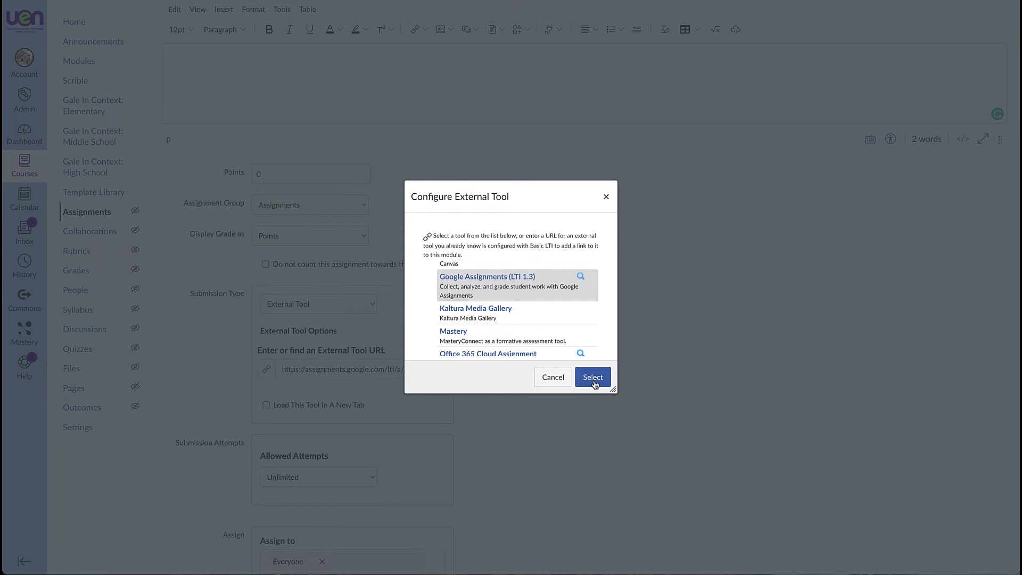
Confirm Google Assignments as the external tool, then save and publish Animal Reports.
left_click(598, 381)
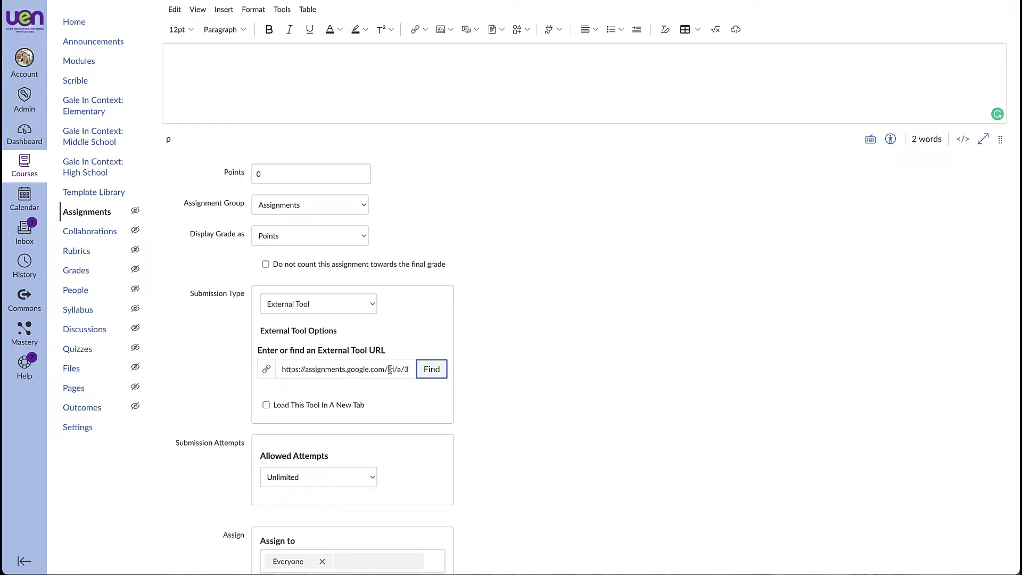
scroll(615, 406, "down", 3)
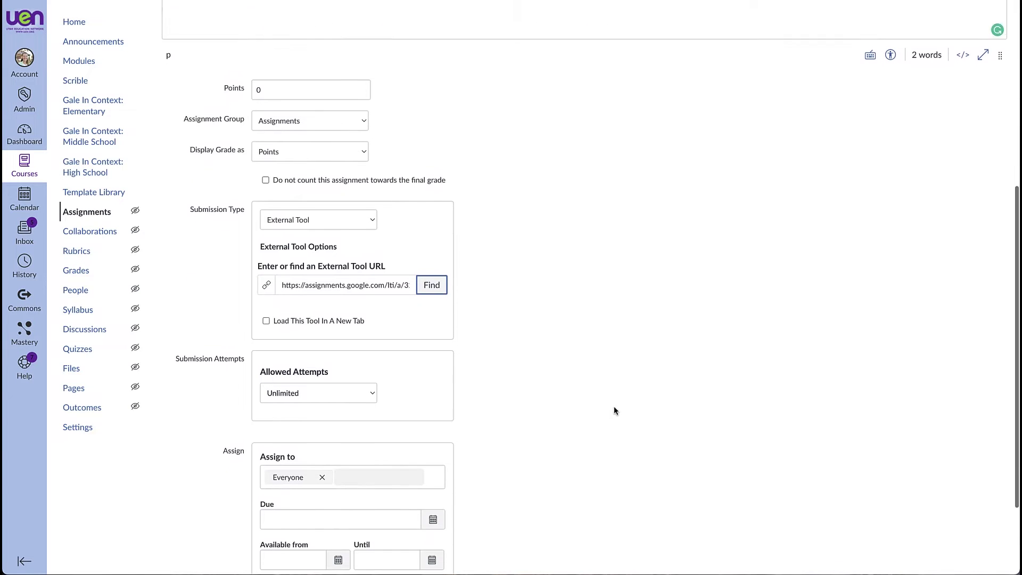
scroll(615, 405, "down", 2)
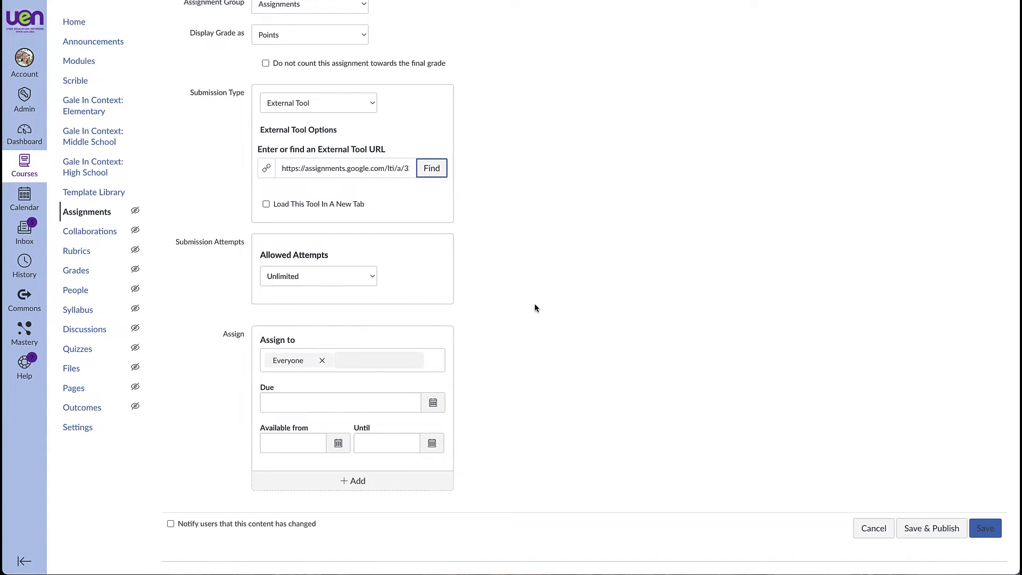
left_click(932, 528)
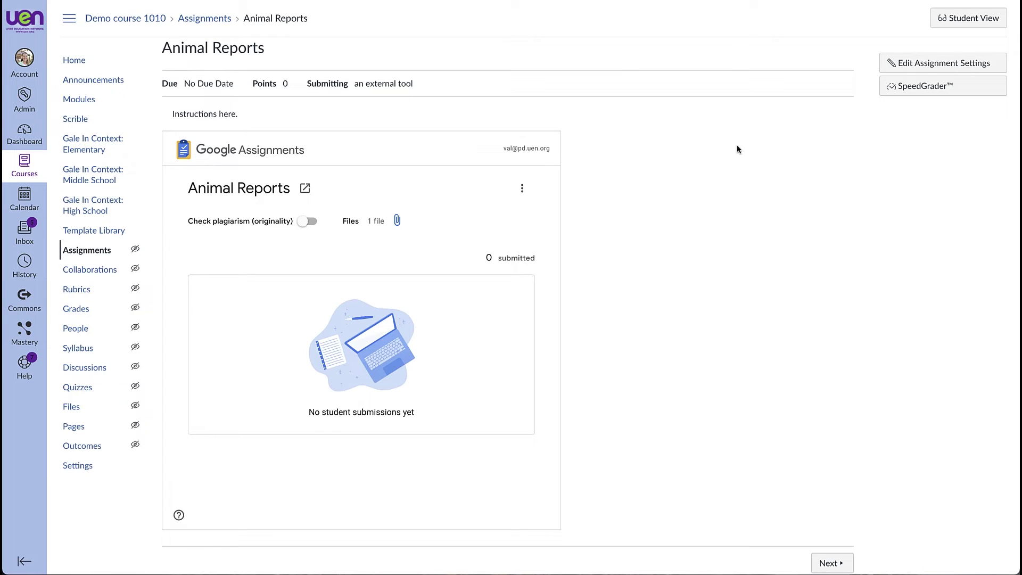
Check the attached 3rd Grade Animal Reports template, then open the submissions in SpeedGrader.
left_click(397, 223)
left_click(359, 339)
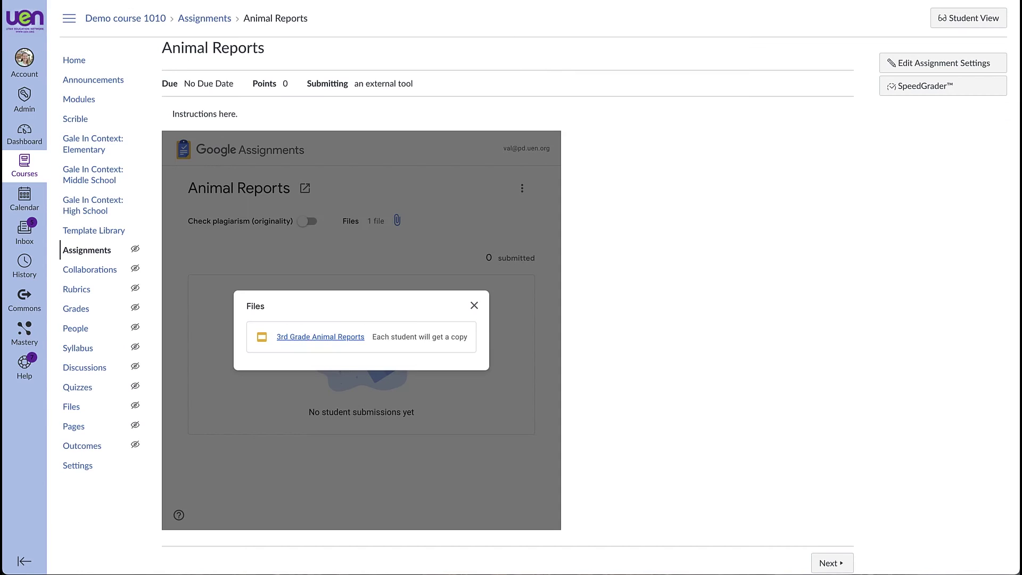
left_click(474, 306)
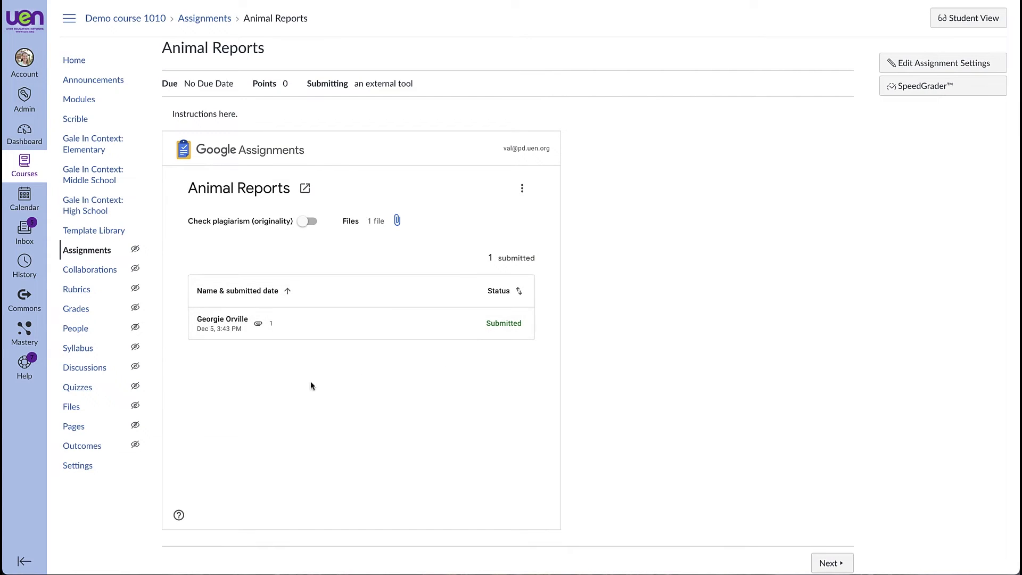
left_click(904, 95)
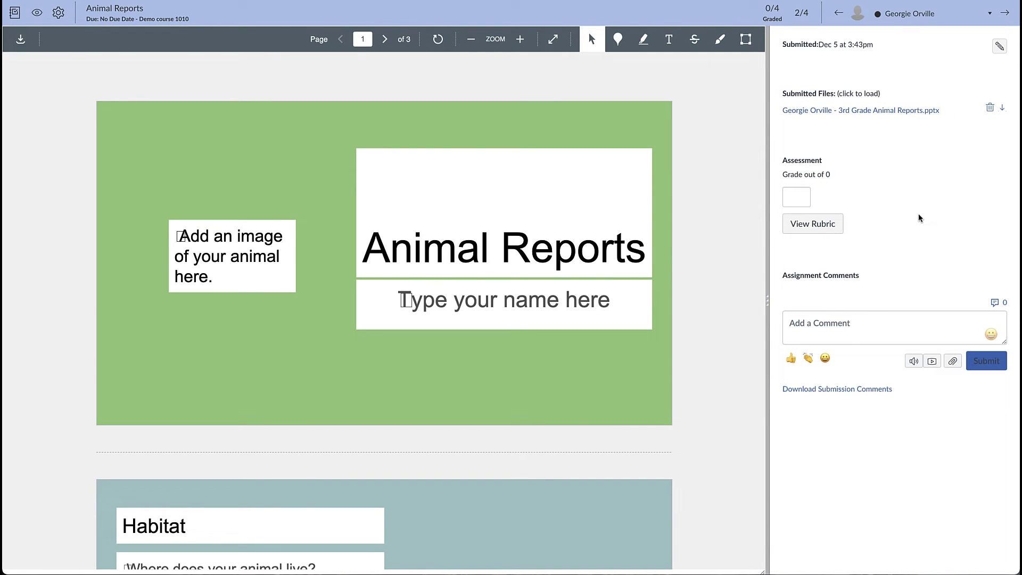
scroll(463, 235, "down", 4)
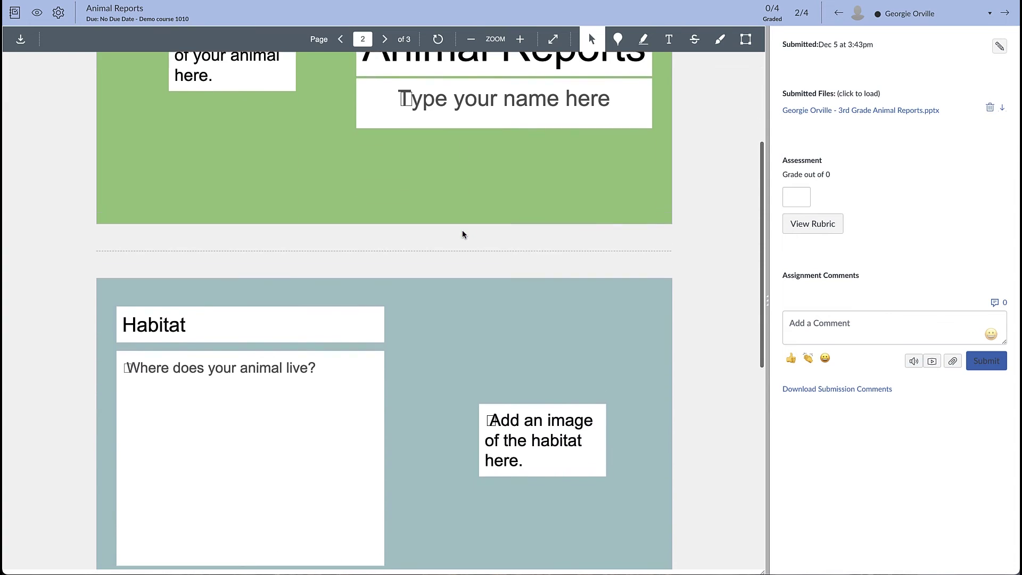
scroll(466, 233, "down", 7)
scroll(466, 233, "up", 10)
left_click(813, 225)
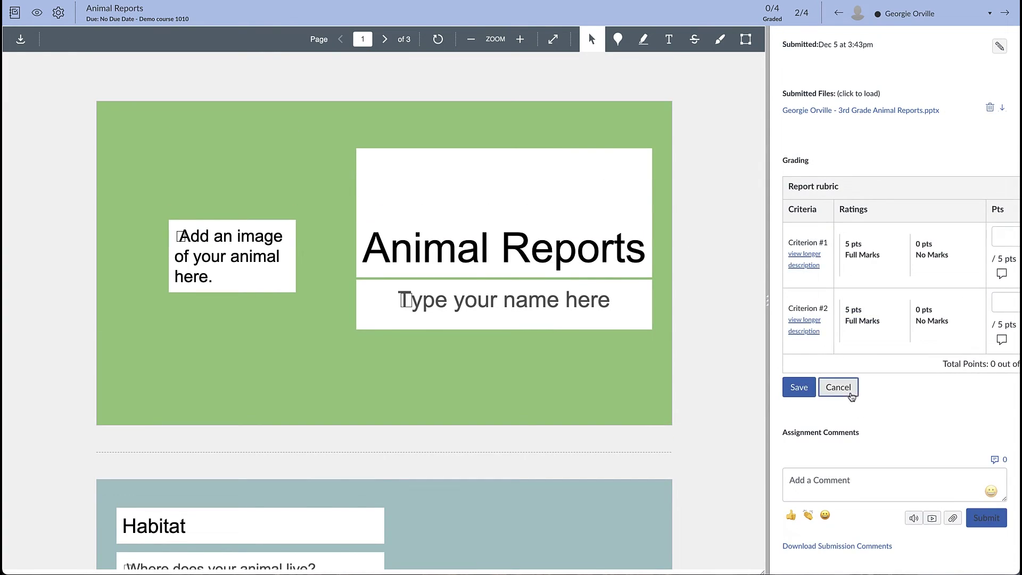
left_click(851, 396)
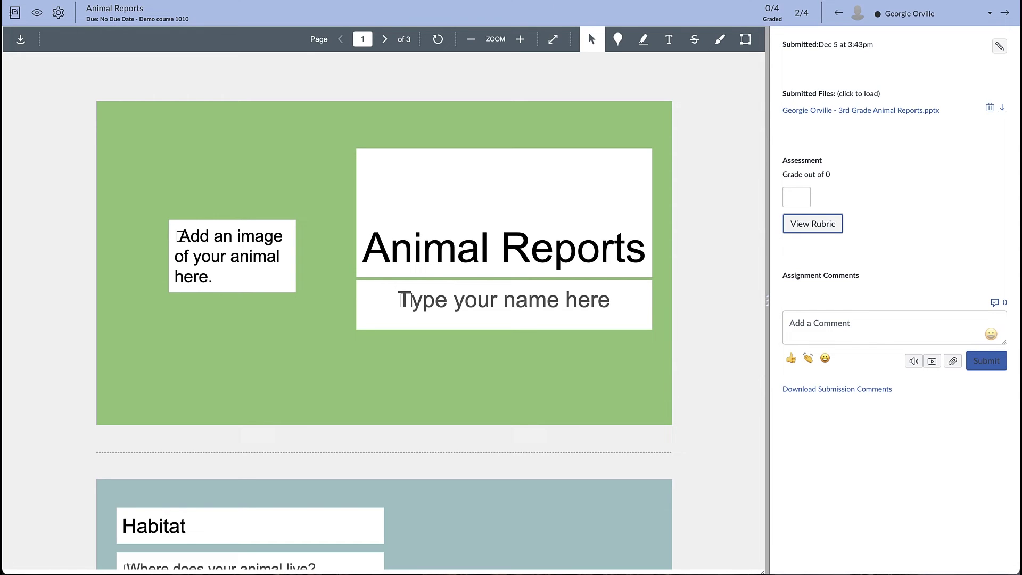
left_click(119, 13)
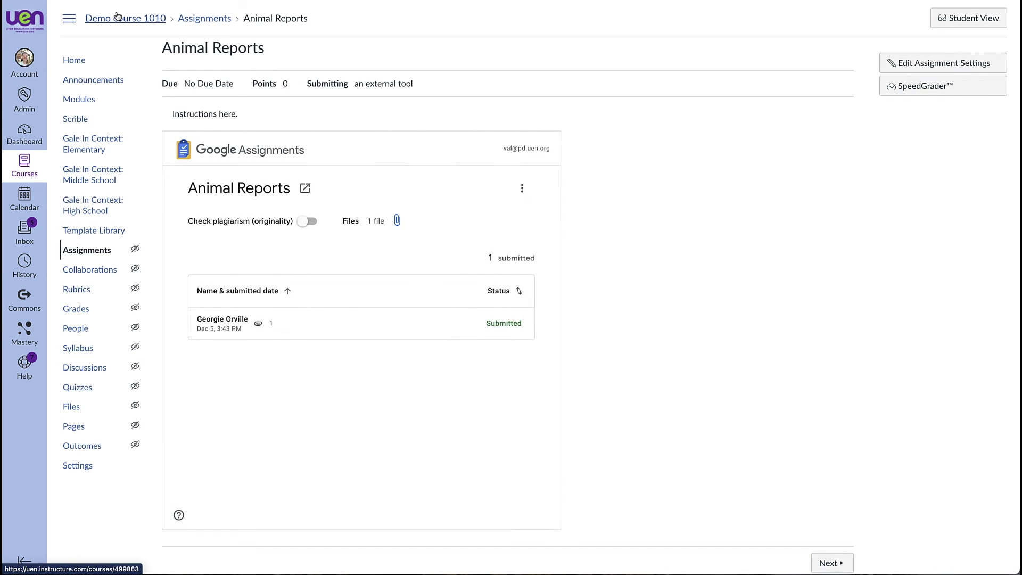
Show the files attached to the student's Animal Reports submission.
left_click(261, 325)
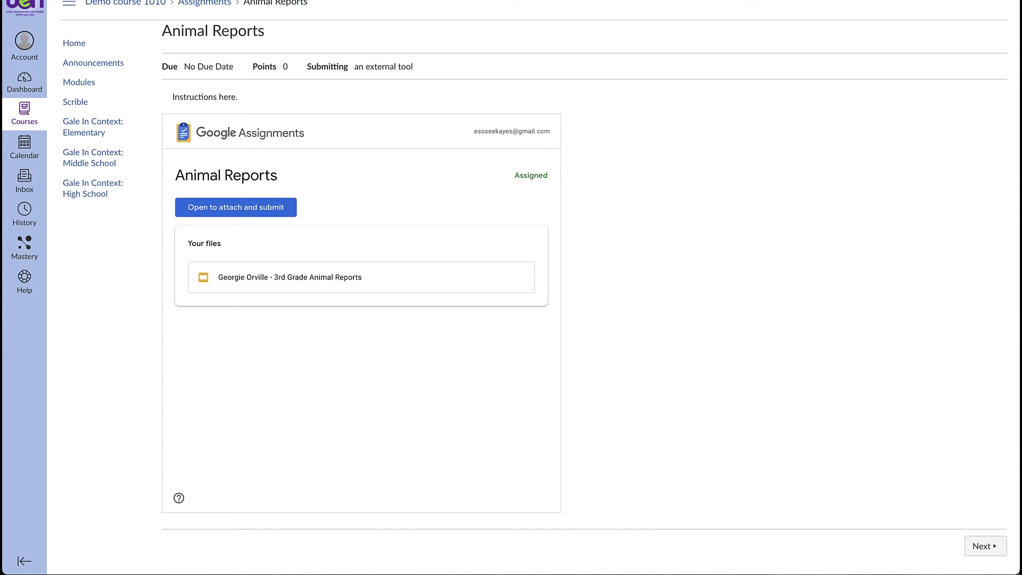
Open the student's report copy, then its Google Assignments attach-and-submit page.
left_click(261, 284)
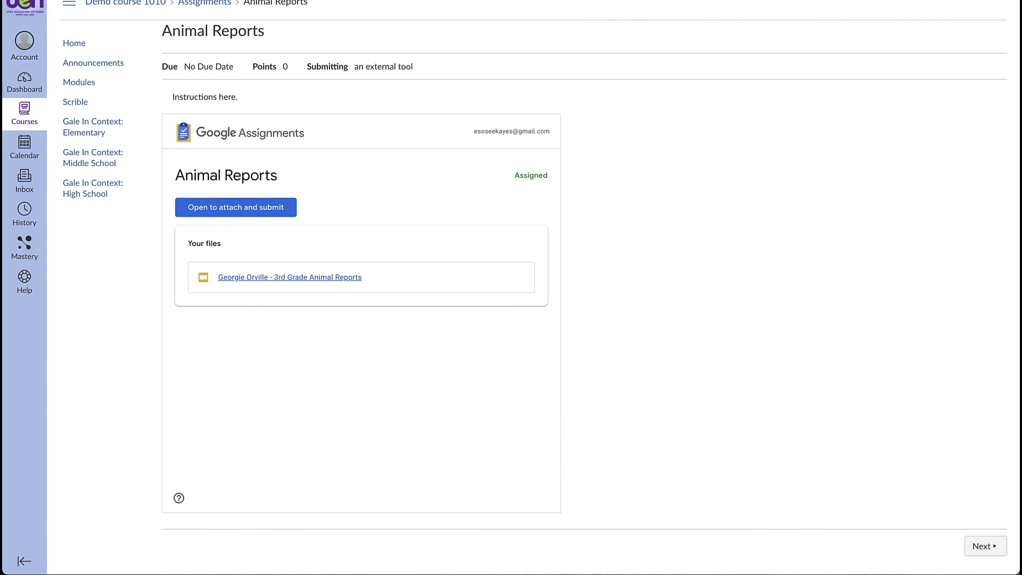
left_click(245, 208)
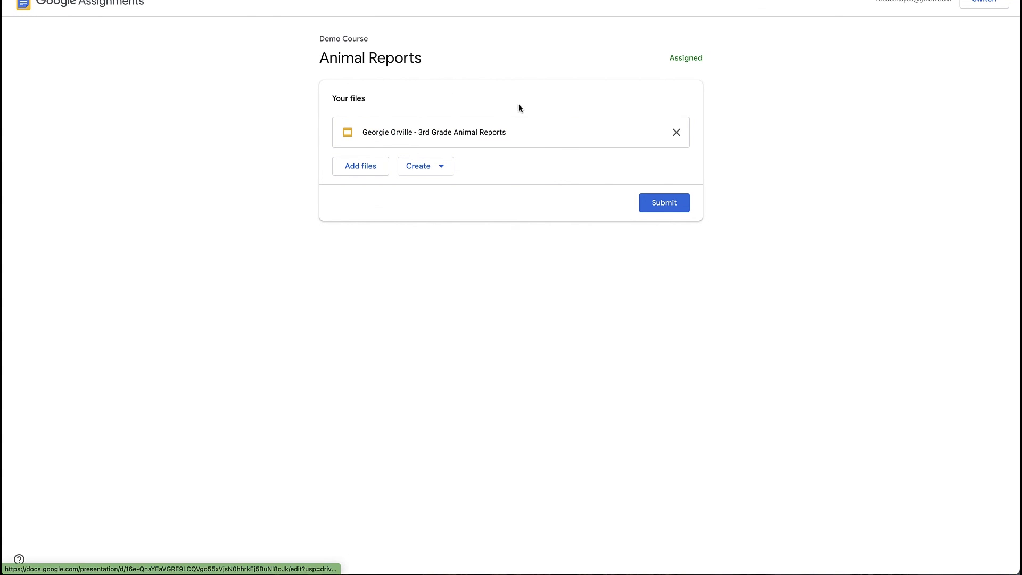
Submit the student's Animal Reports file in Google Assignments, bringing up the upload confirmation.
left_click(672, 207)
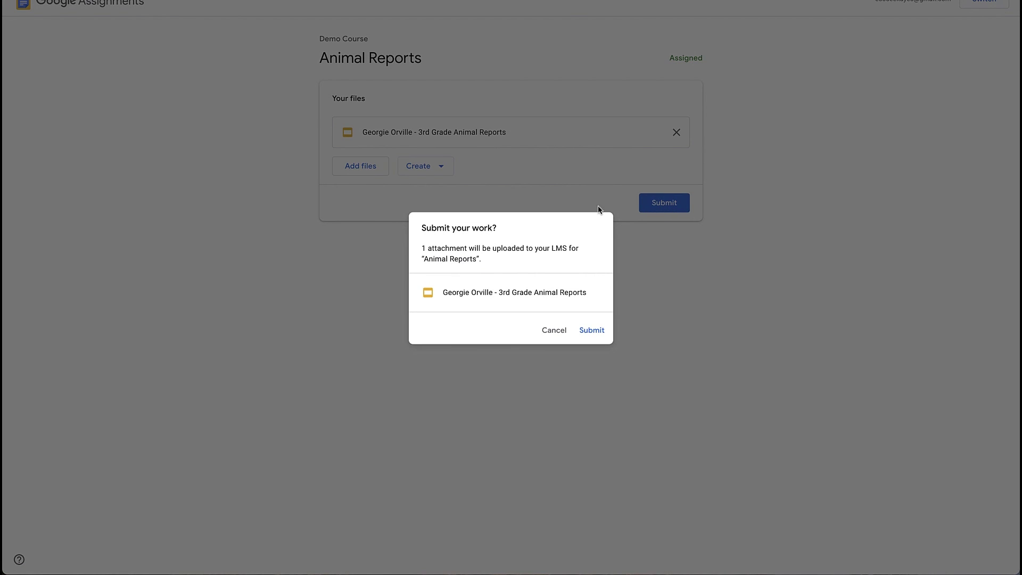